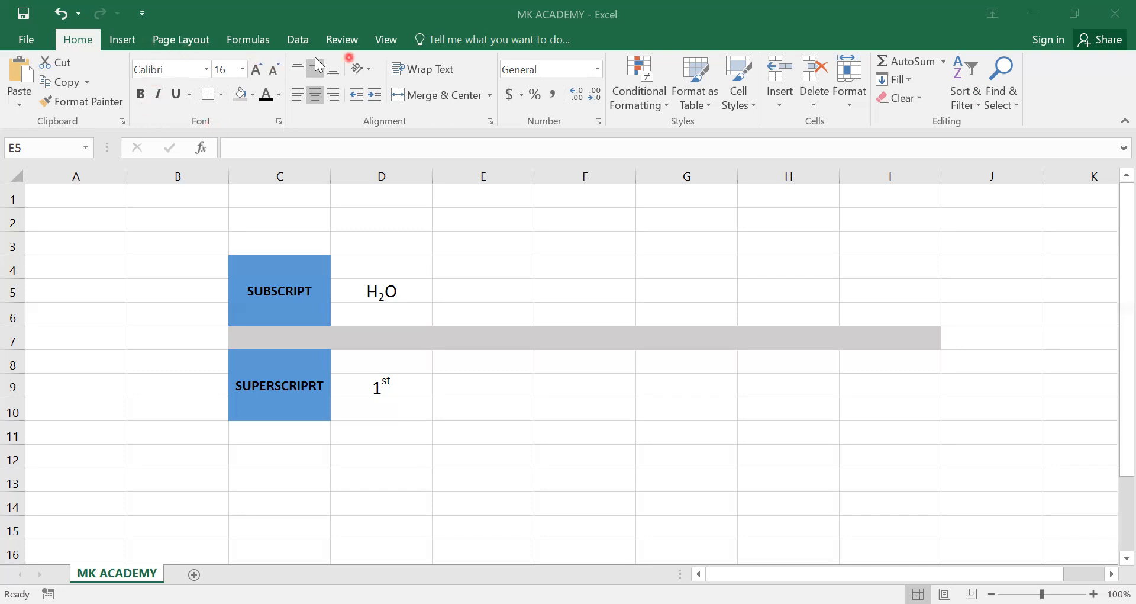
Step: Try the strikethrough, superscript and subscript font effects on cell E5 and apply the format with all three turned off
left_click(280, 121)
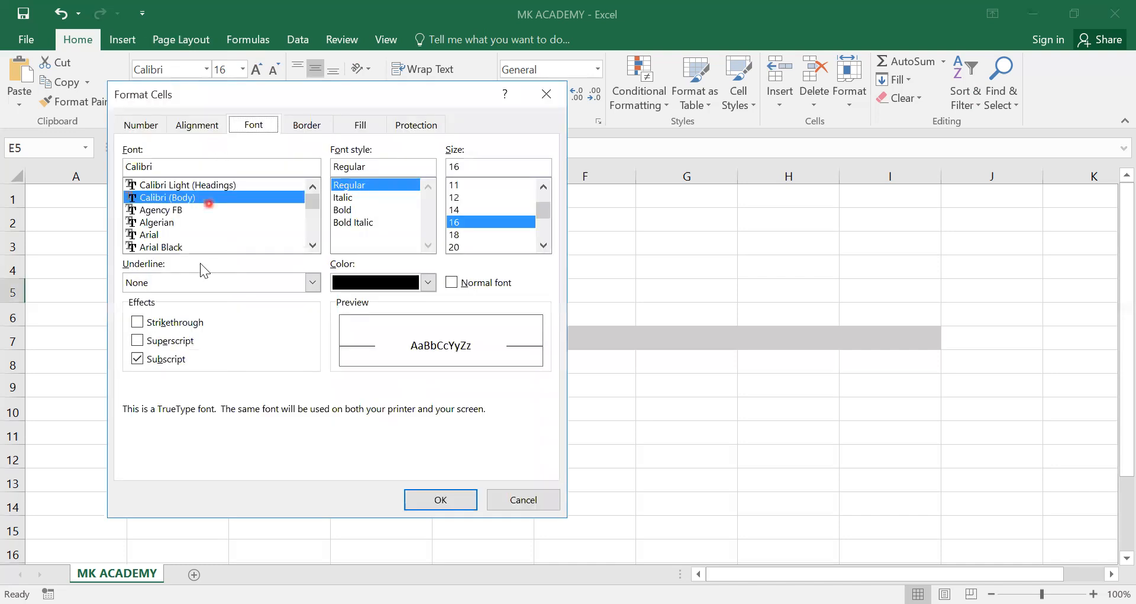
left_click(137, 358)
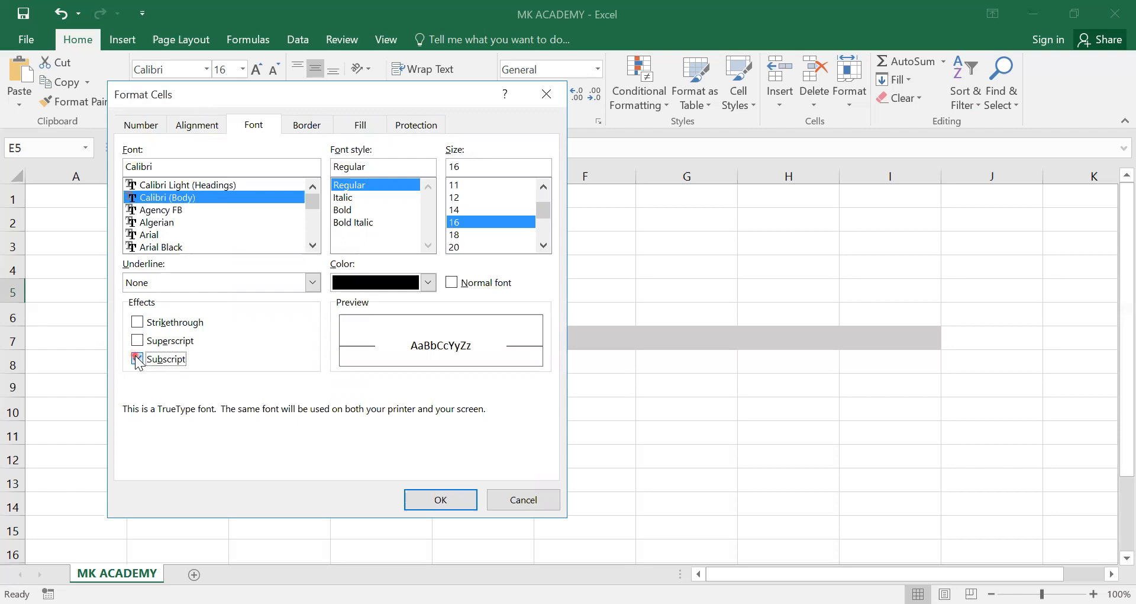
left_click(137, 340)
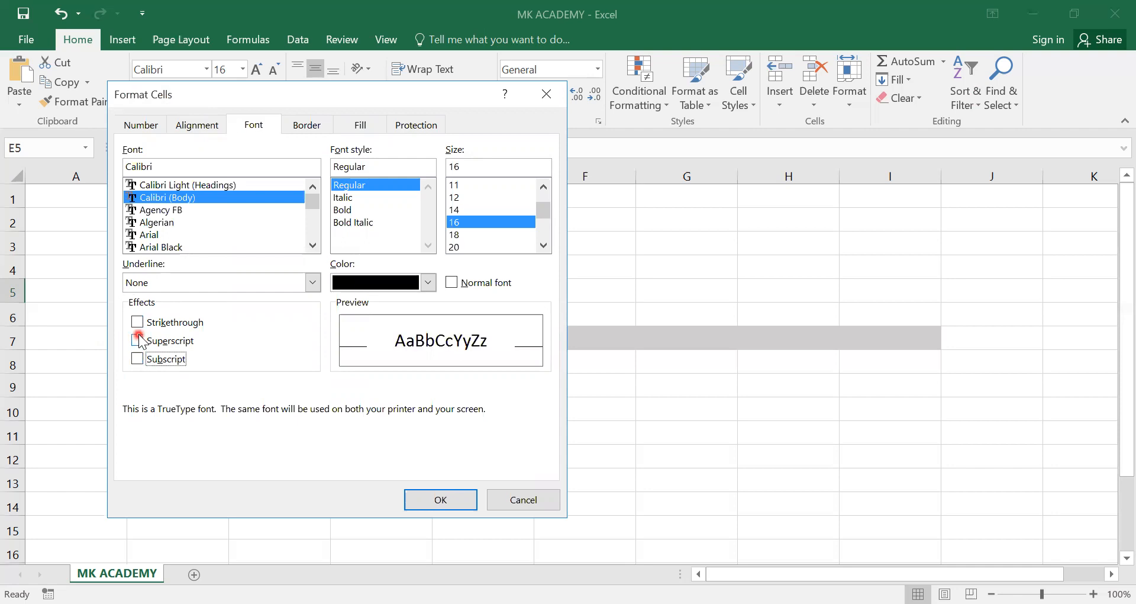
left_click(148, 358)
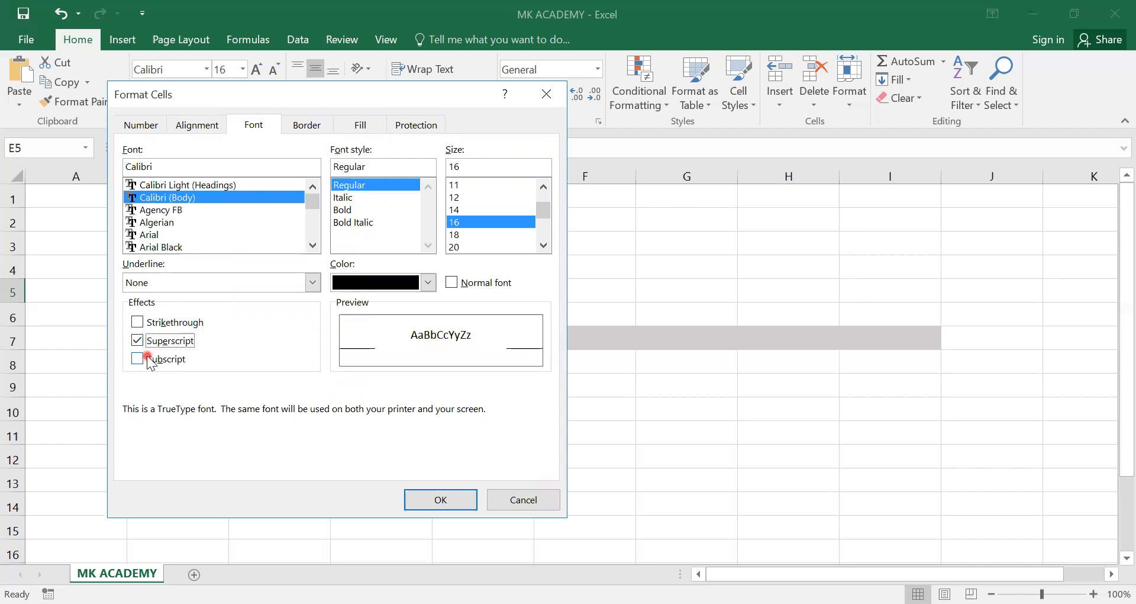
left_click(136, 340)
left_click(136, 358)
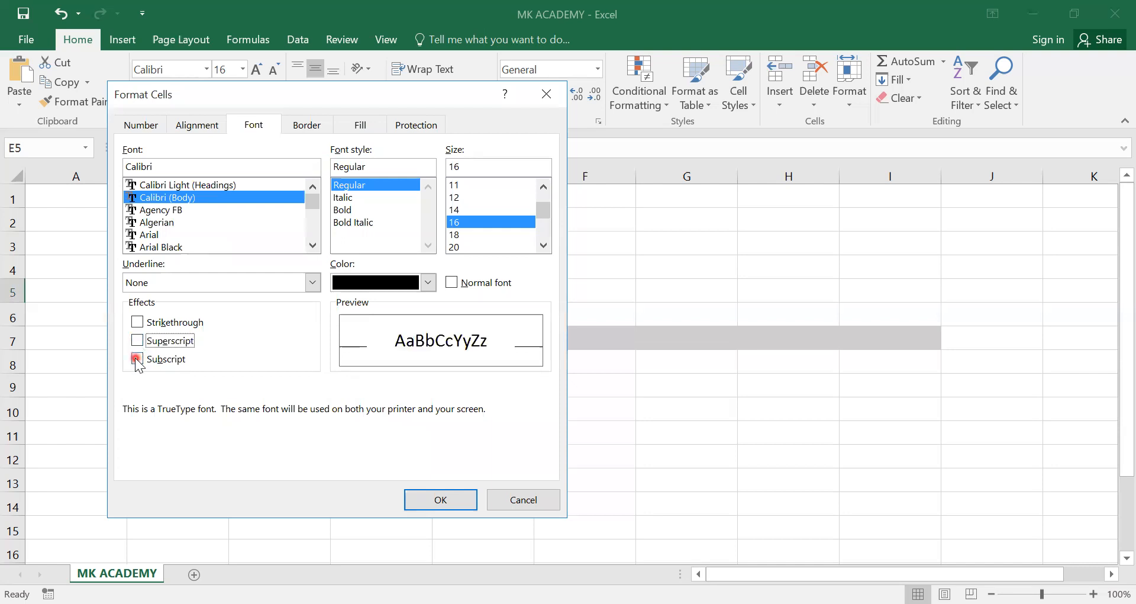
left_click(136, 359)
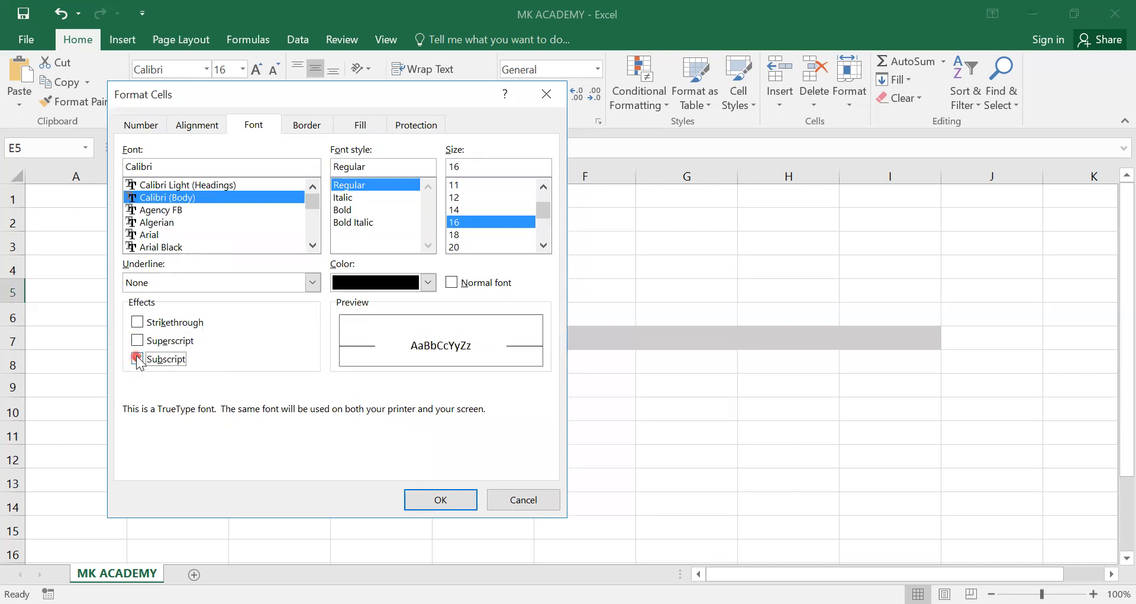
left_click(137, 322)
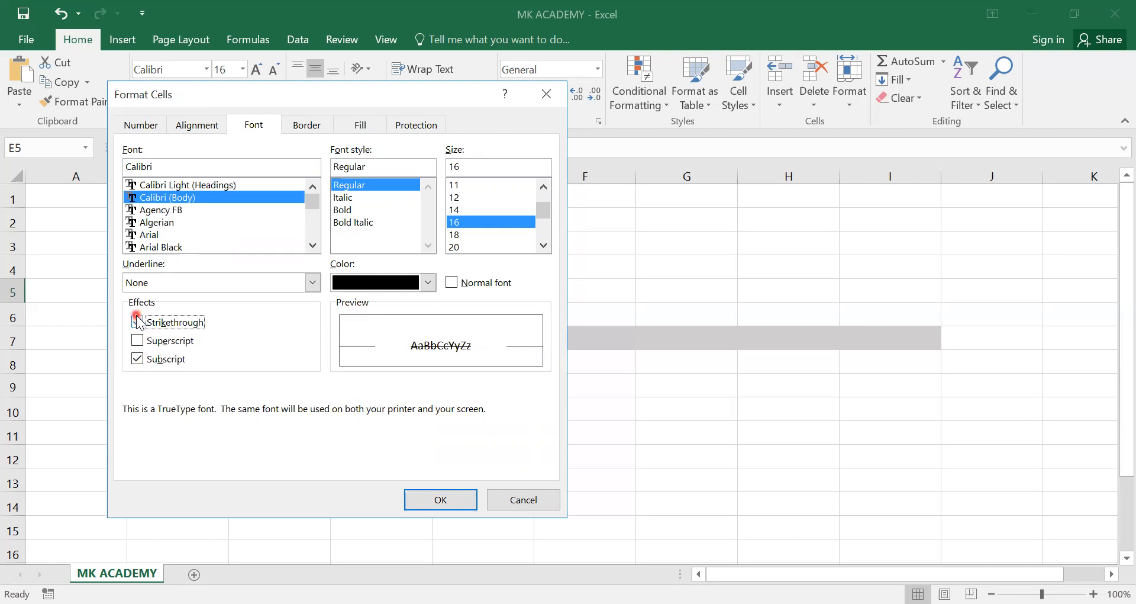
left_click(138, 322)
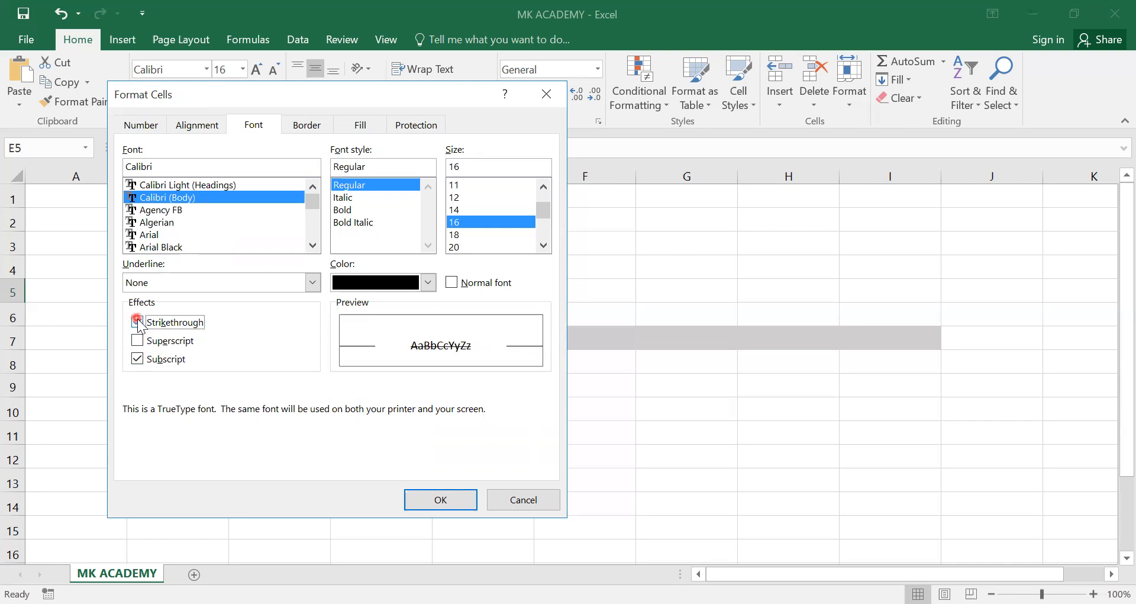
left_click(140, 360)
left_click(439, 500)
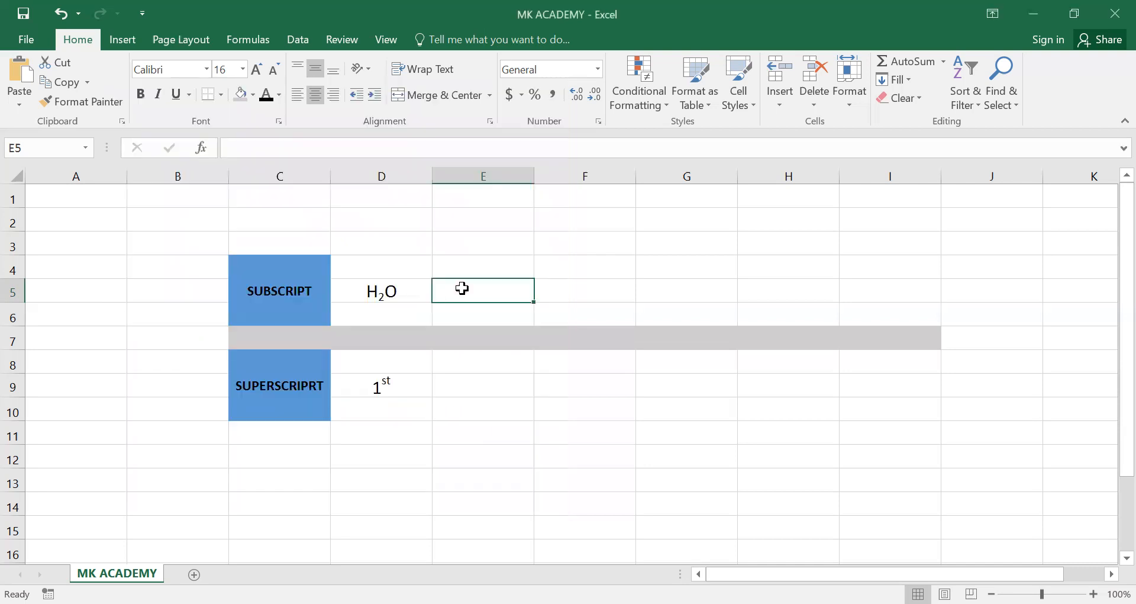
Step: Enter CO2 in cell E5 with the 2 formatted as subscript
double_click(462, 288)
type("C")
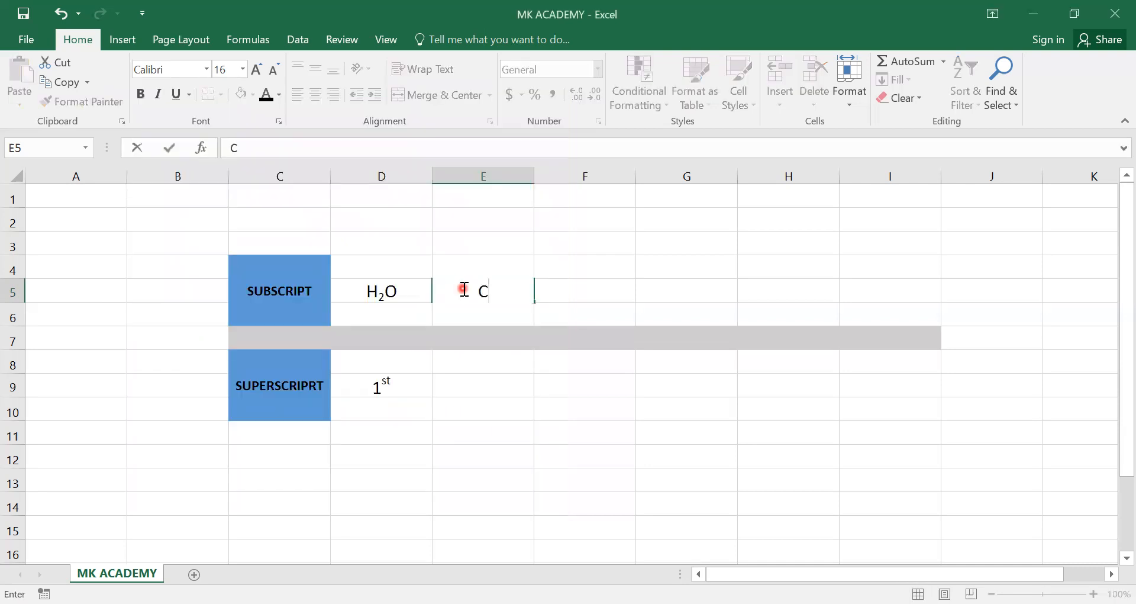
type("O")
key("ctrl+1")
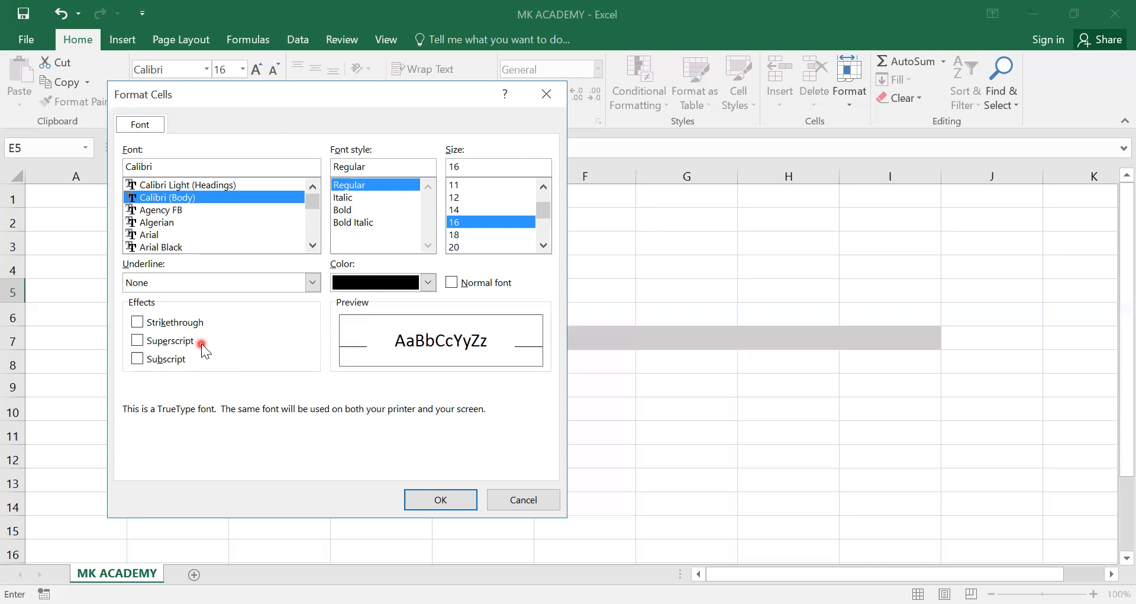
left_click(138, 359)
left_click(434, 499)
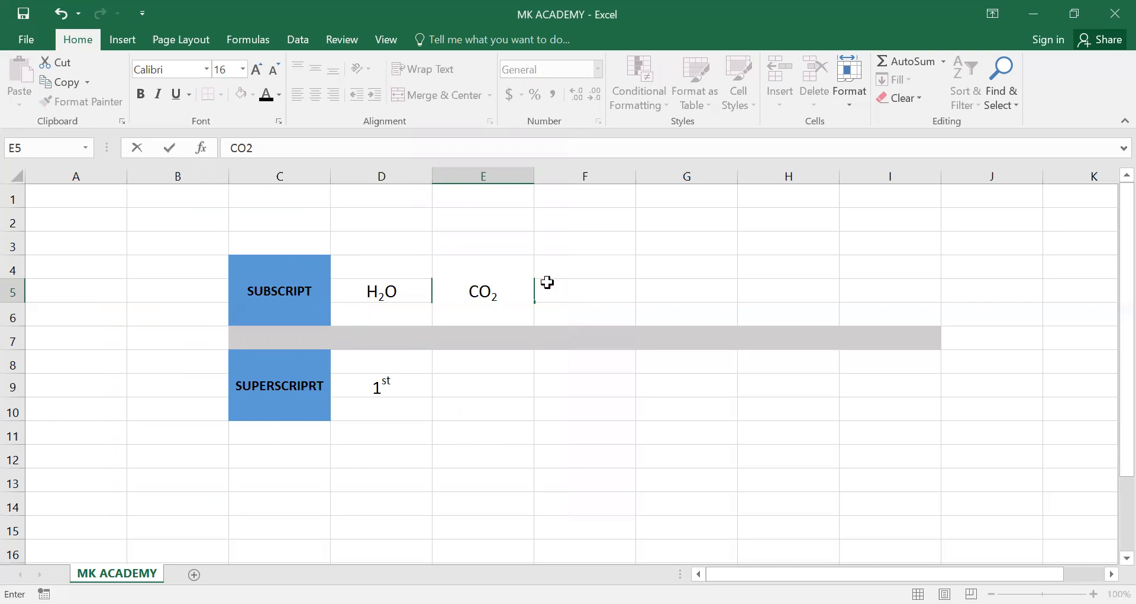
Step: Try adding the letters jdfkj after the 2 in cell E5 and delete them again
type("jdfkj")
key("BackSpace")
key("BackSpace")
key("BackSpace")
key("BackSpace")
key("BackSpace")
Step: Turn off the subscript effect for any further text in cell E5
key("ctrl+1")
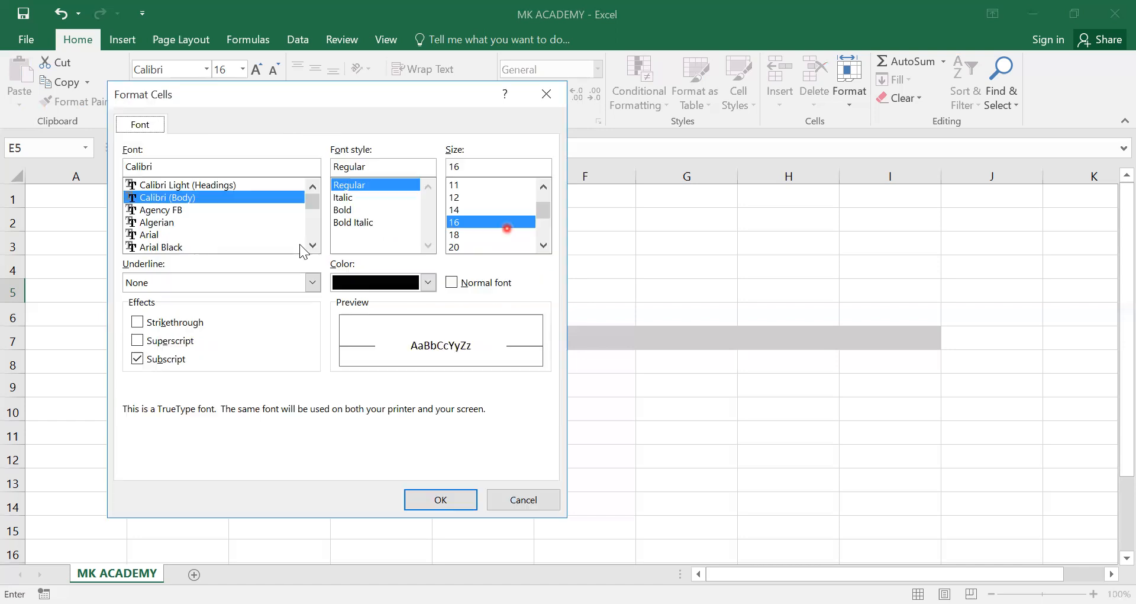
left_click(137, 358)
left_click(441, 499)
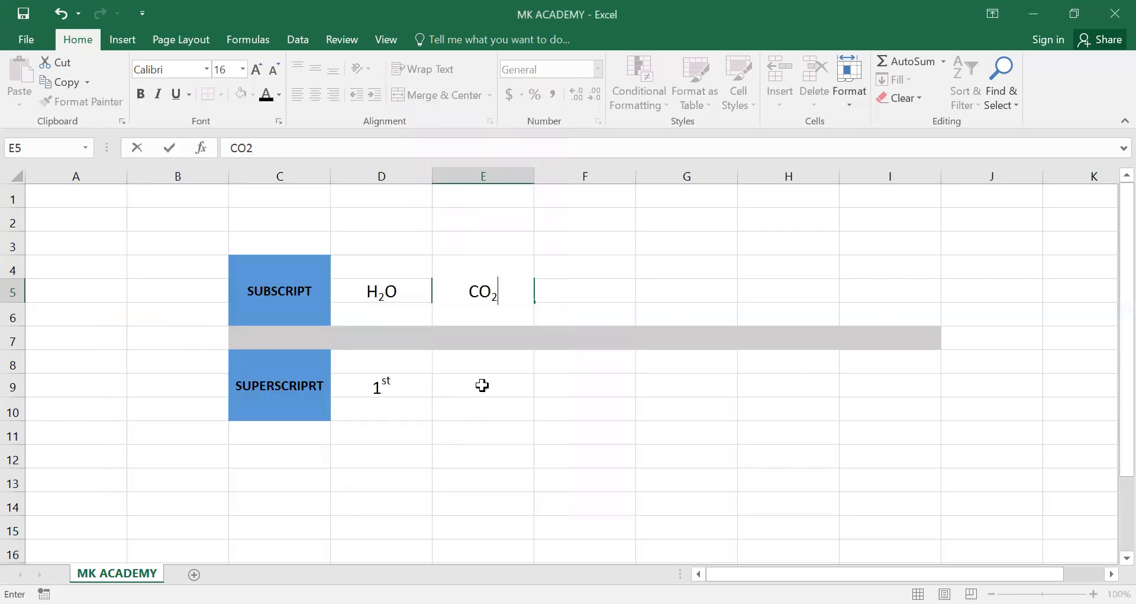
Step: Enter 2nd in cell E9 with the letters nd formatted as superscript
left_click(482, 385)
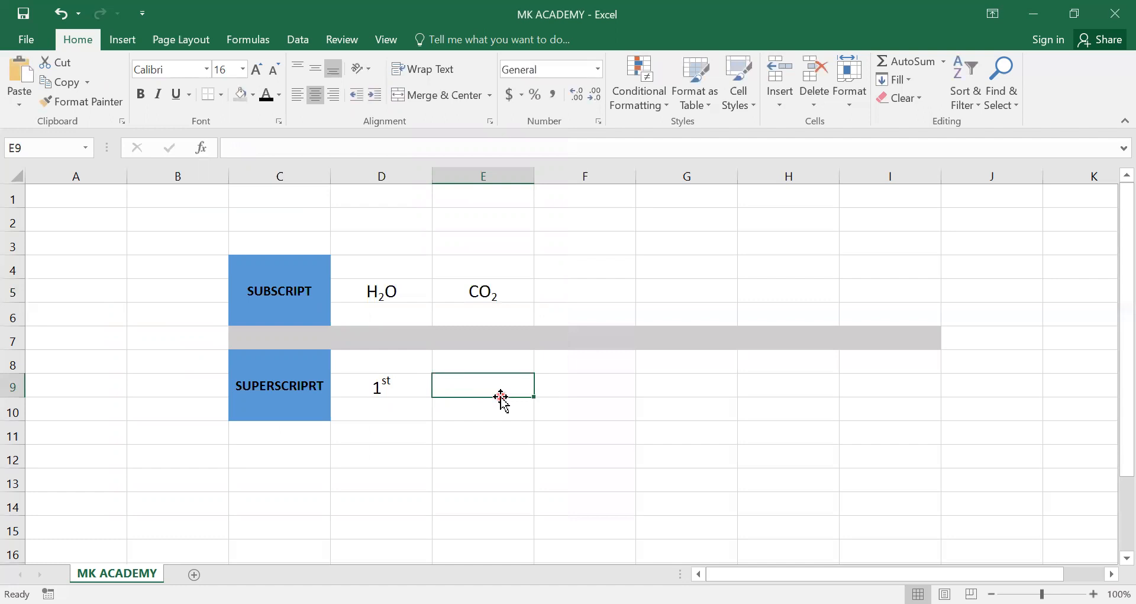
type("2")
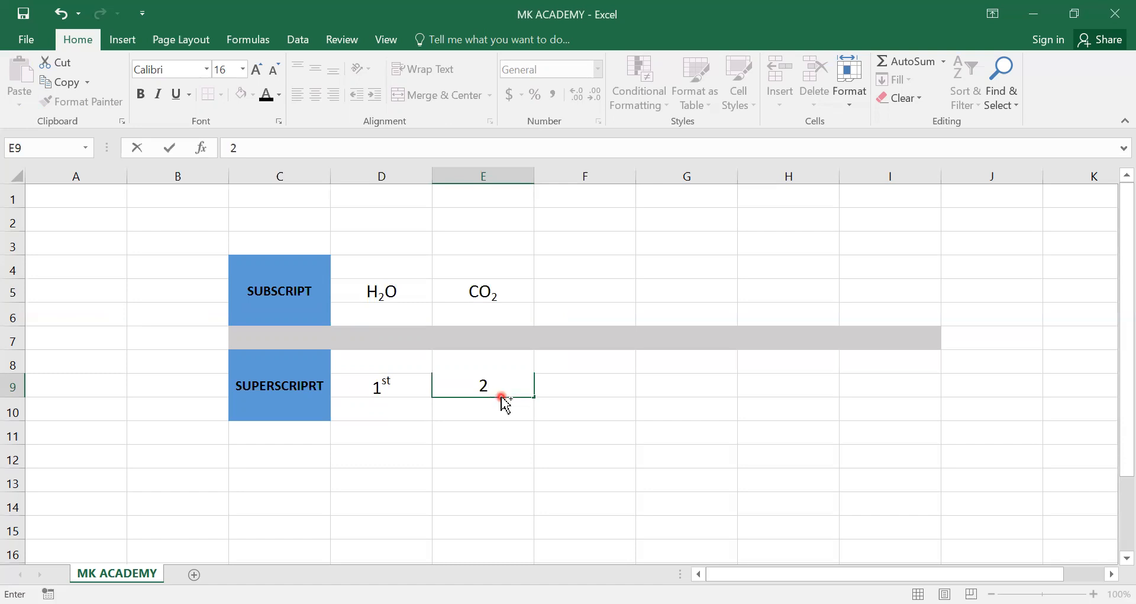
key("ctrl+1")
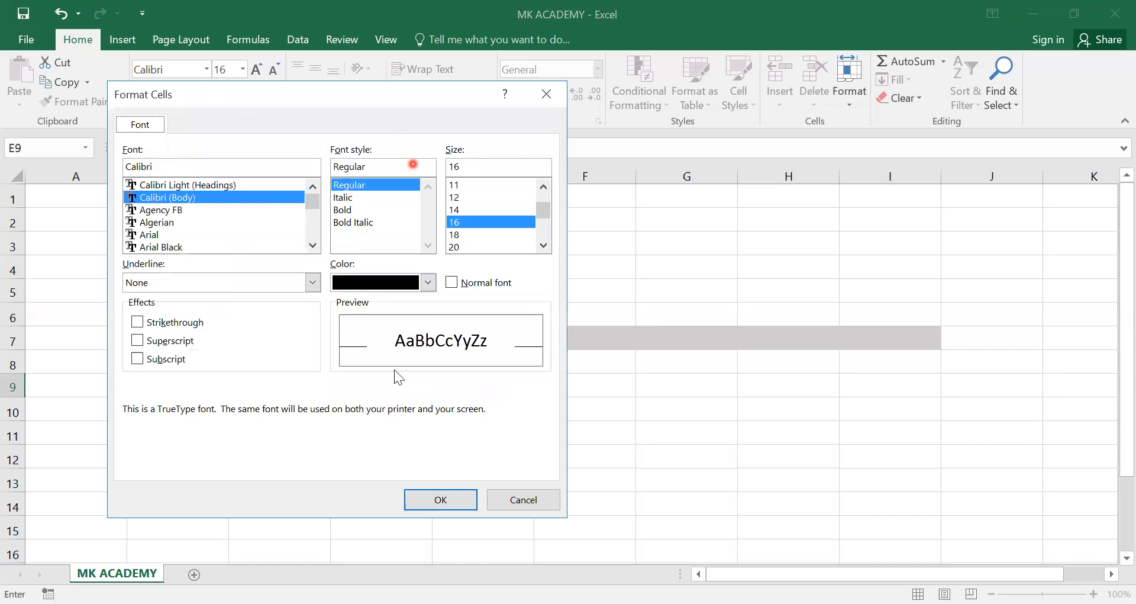
left_click(134, 341)
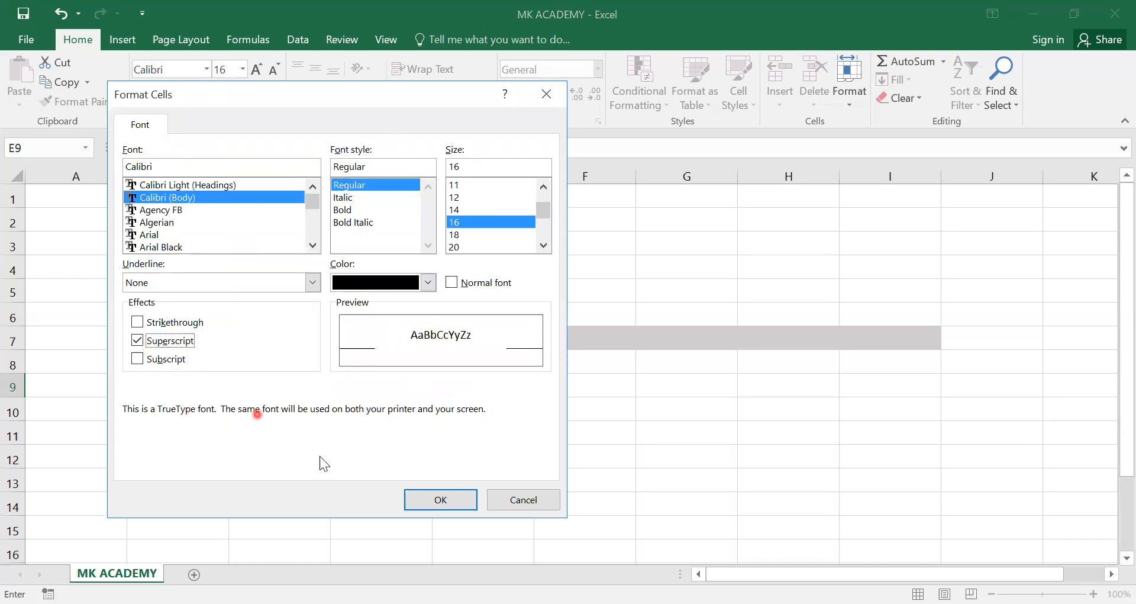
left_click(441, 500)
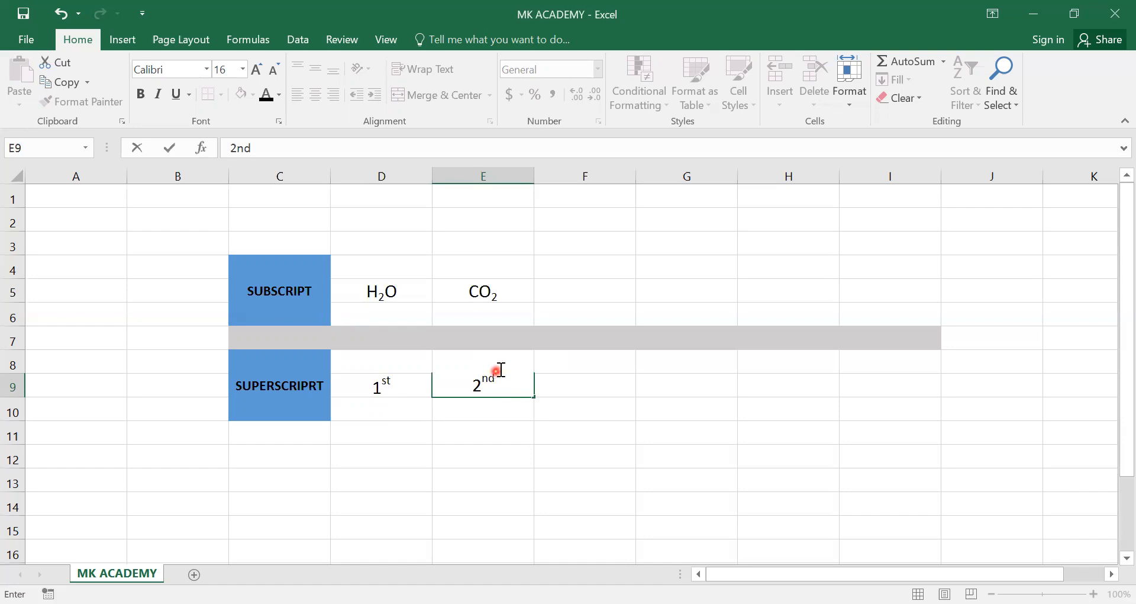
Step: Commit the 2nd entry and start an entry in cell F5 with the letter N
left_click(565, 291)
left_click(565, 291)
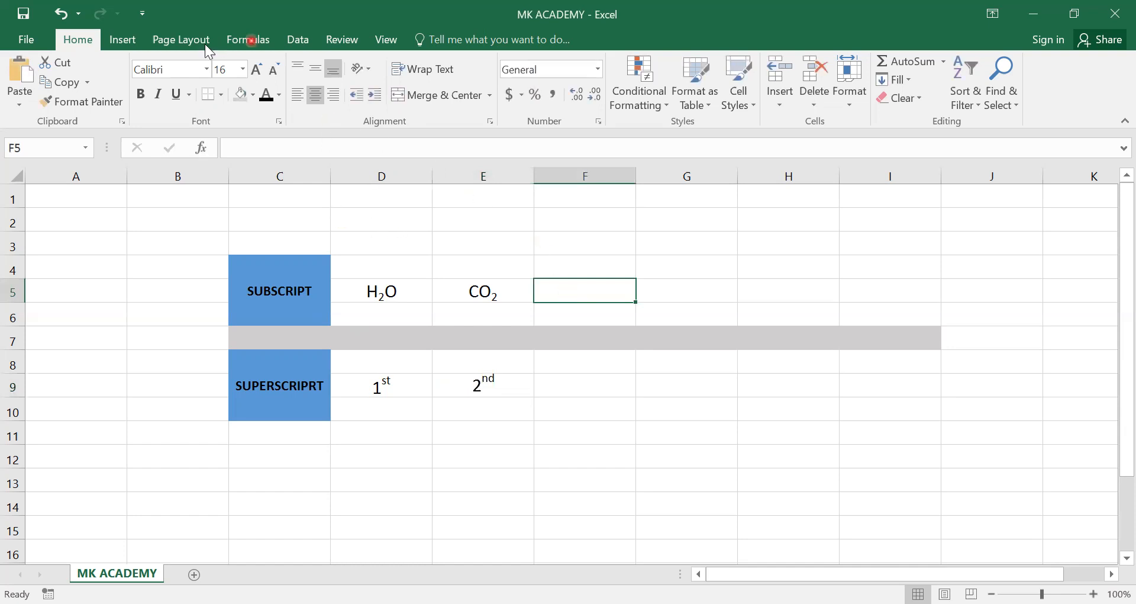
left_click(118, 33)
left_click(590, 277)
type("N")
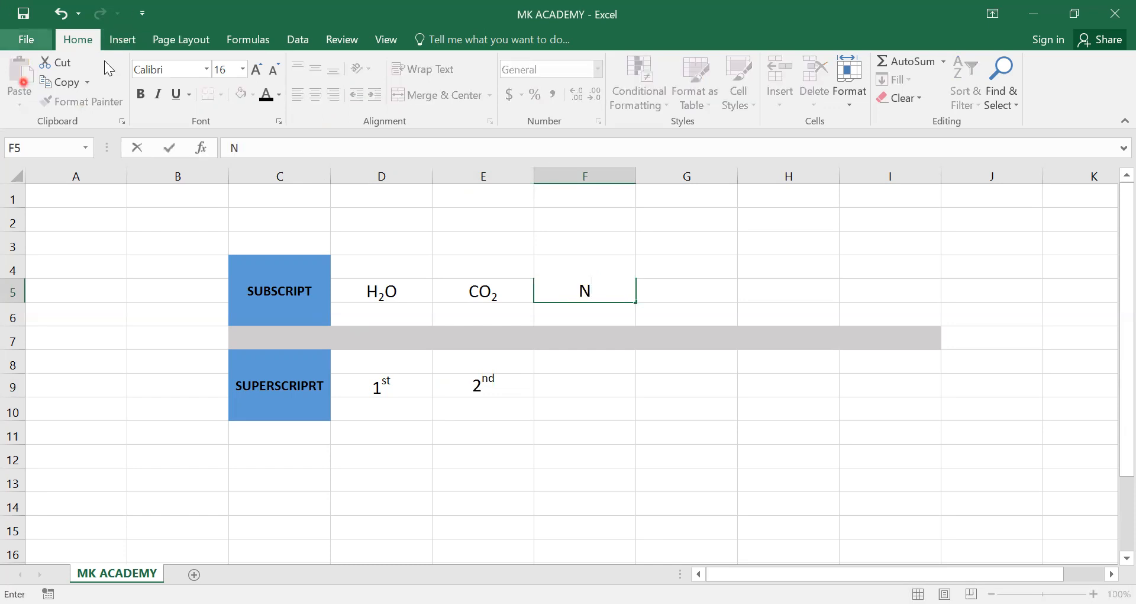
Step: Bring up the symbols available for insertion and show the Superscripts and Subscripts subset in the normal text font
left_click(119, 39)
left_click(1016, 76)
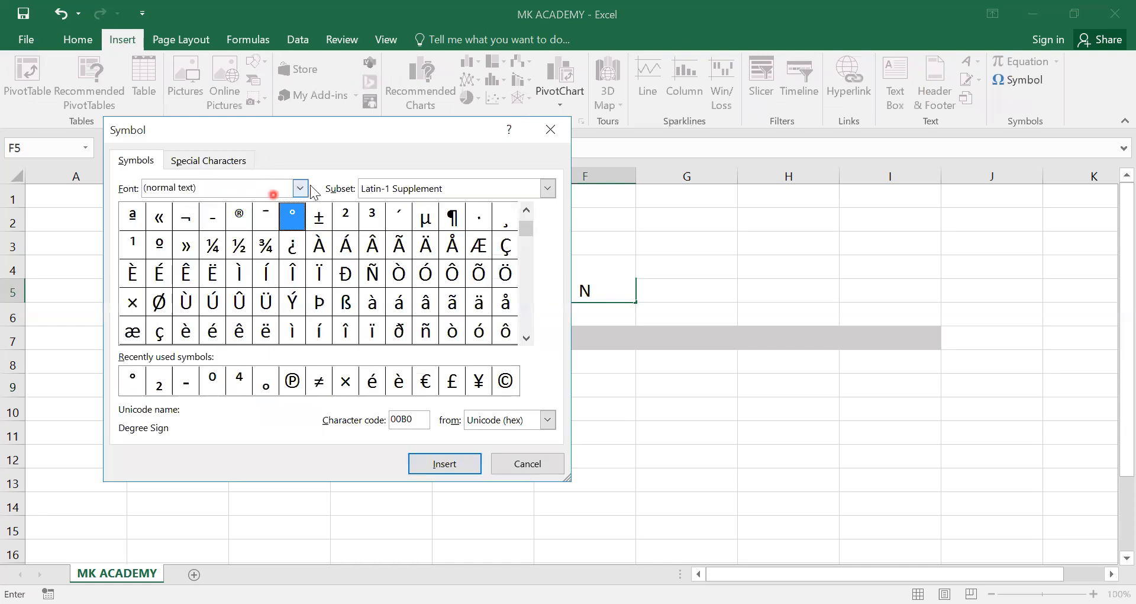
left_click(548, 188)
scroll(456, 236, "down", 2)
scroll(456, 236, "down", 4)
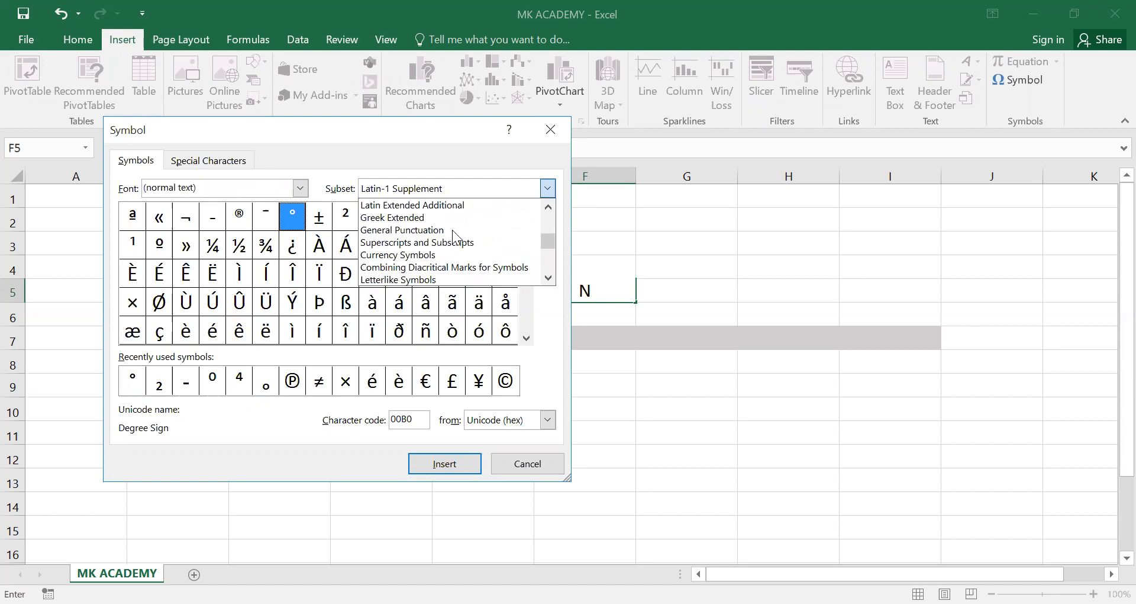
scroll(456, 237, "down", 4)
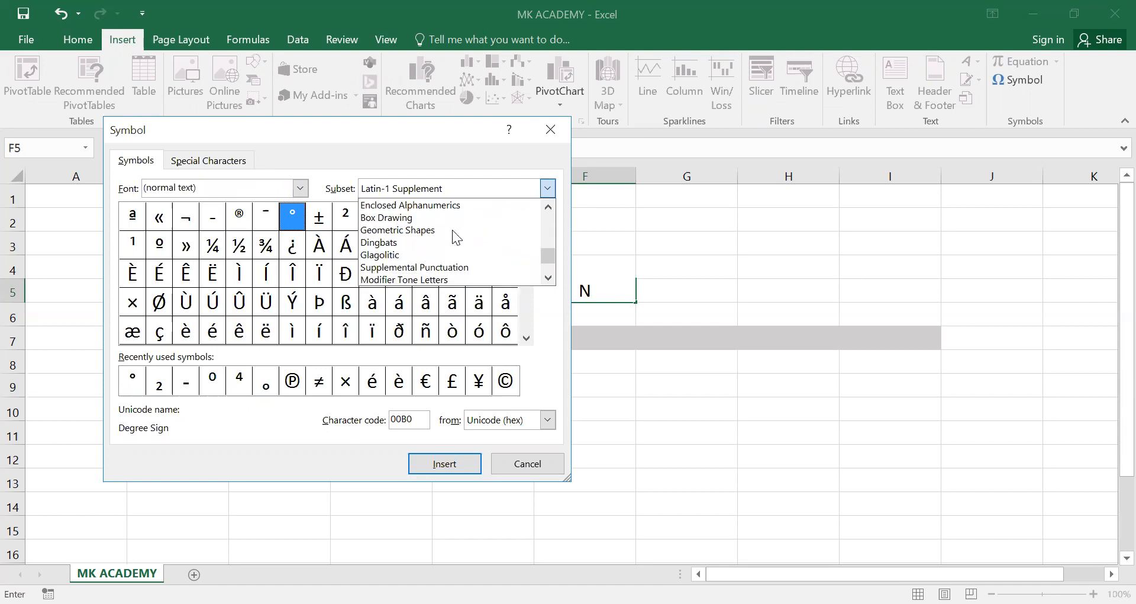
scroll(456, 237, "down", 2)
scroll(456, 237, "up", 1)
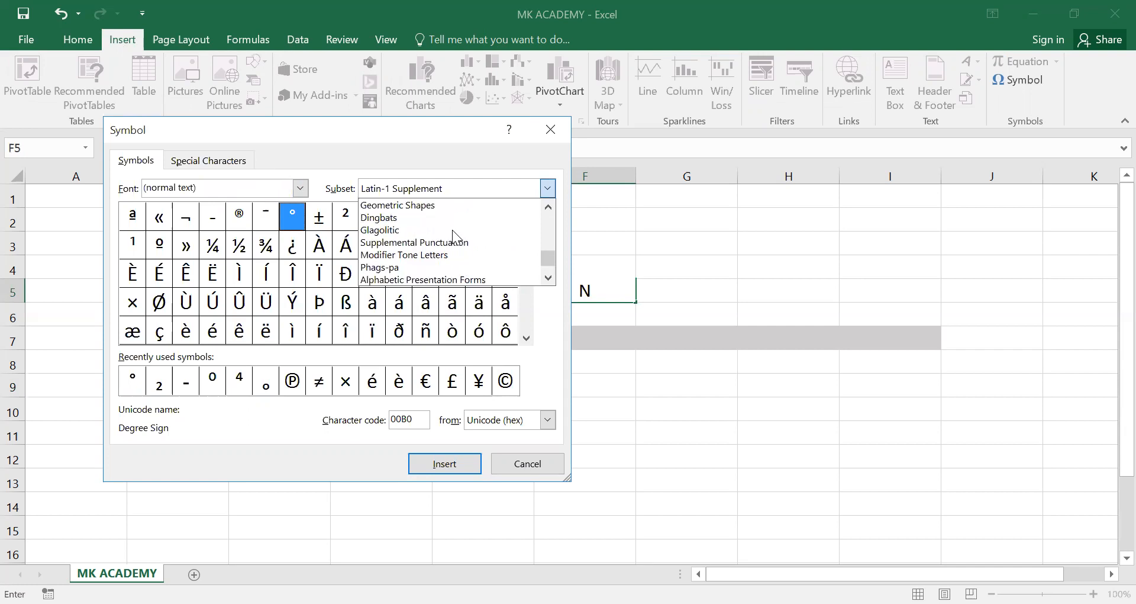
scroll(456, 237, "up", 4)
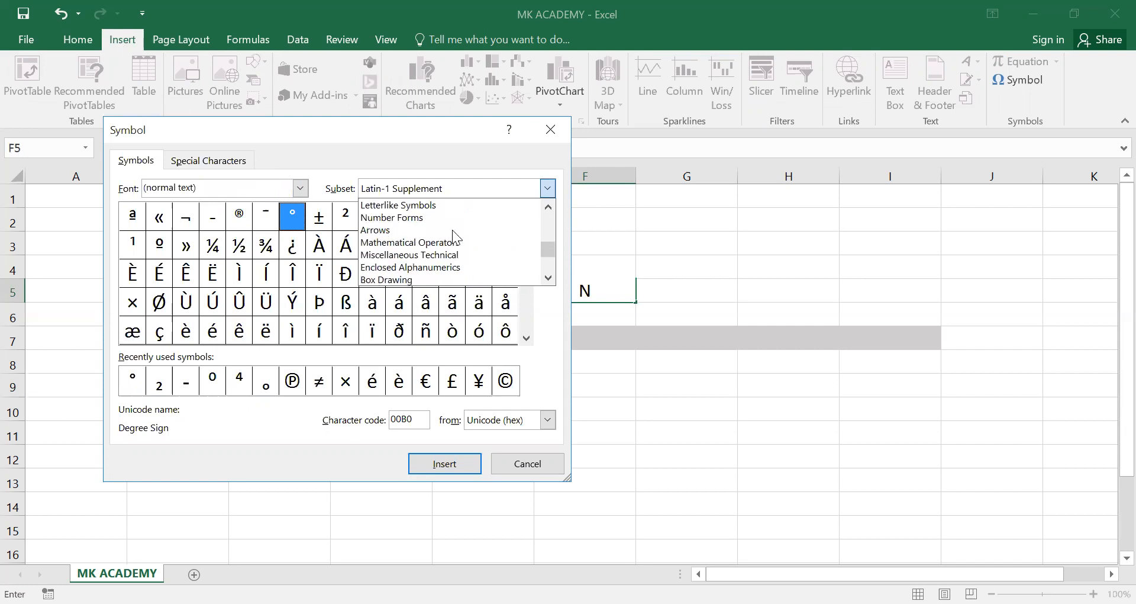
scroll(456, 237, "up", 2)
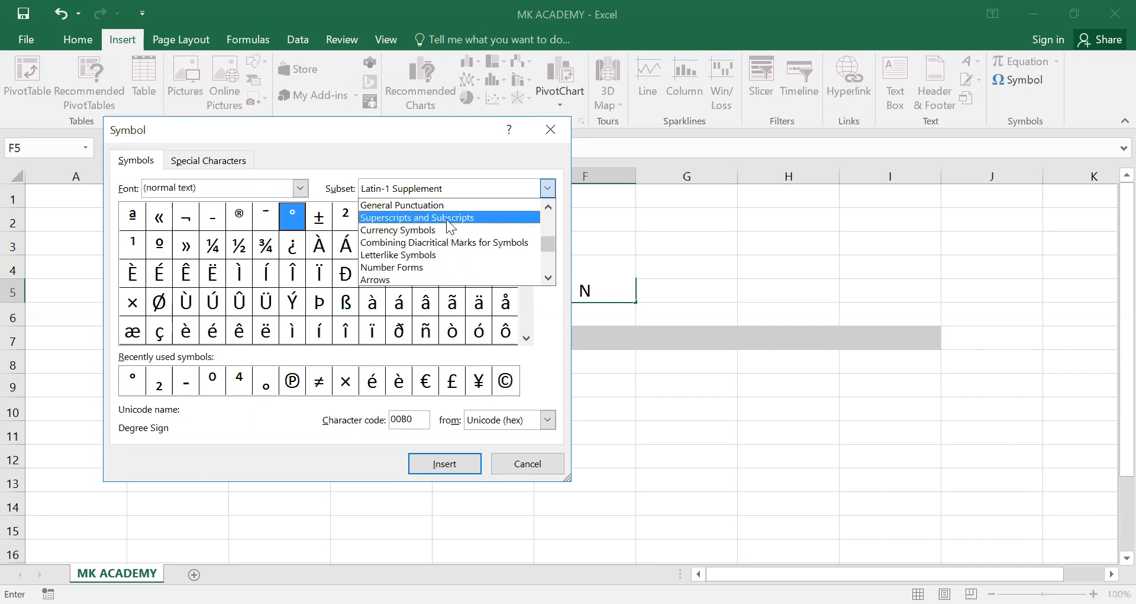
left_click(301, 290)
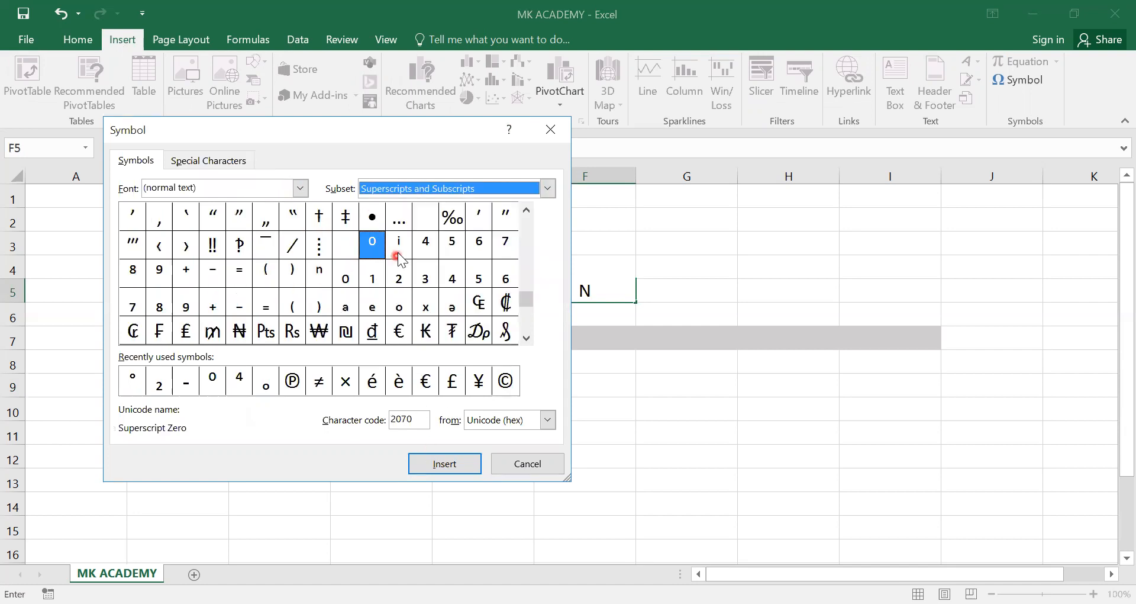
Step: Insert the Subscript Two symbol after the N in cell F5 and commit the entry
left_click(400, 279)
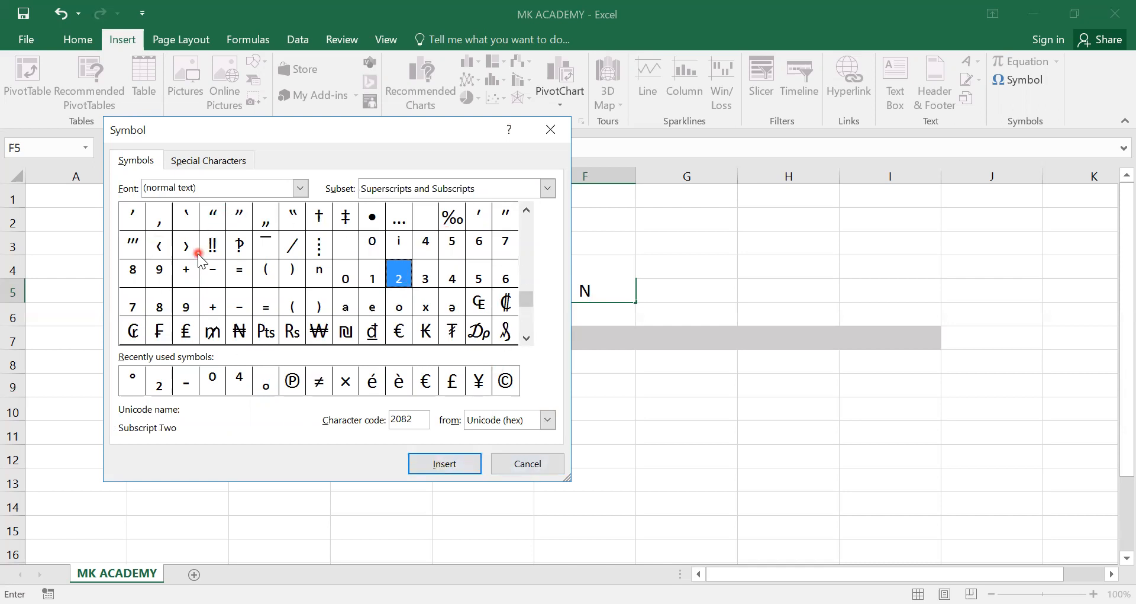
left_click(446, 465)
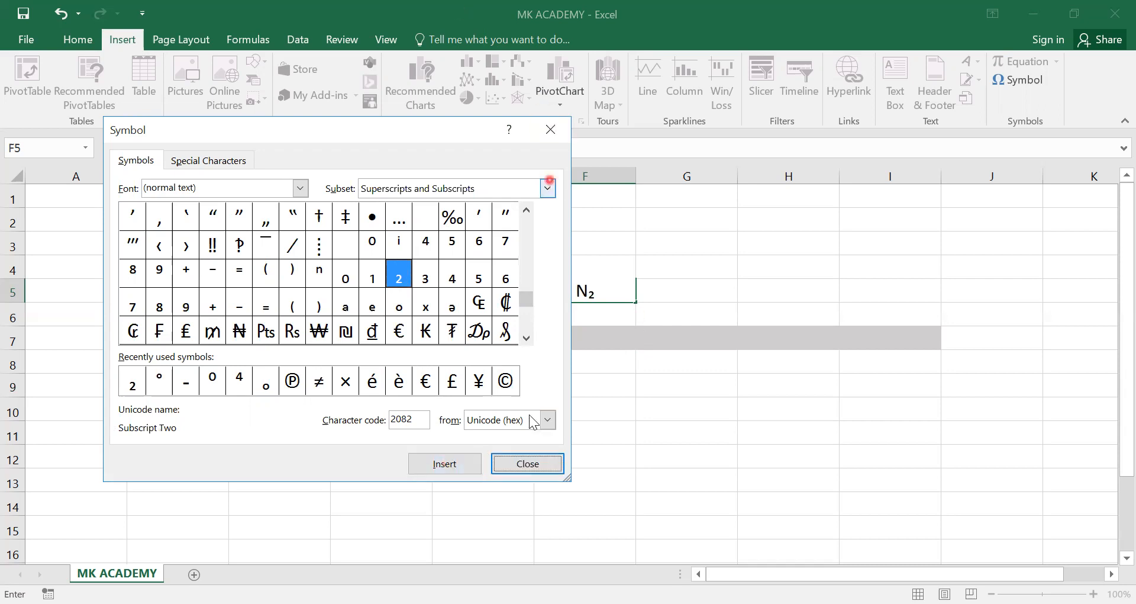
left_click(536, 465)
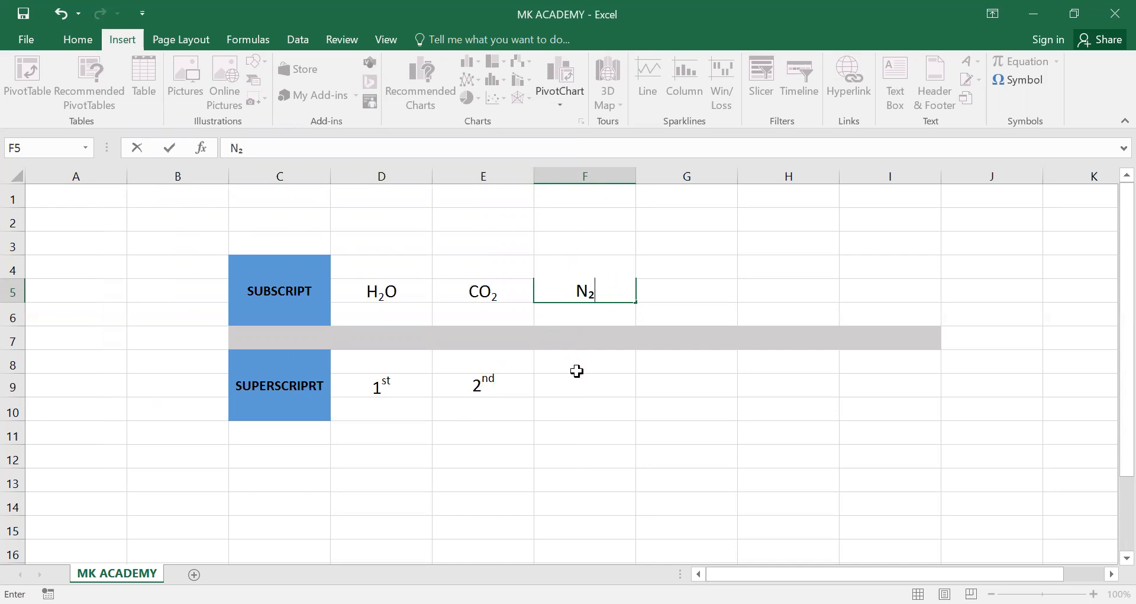
left_click(583, 383)
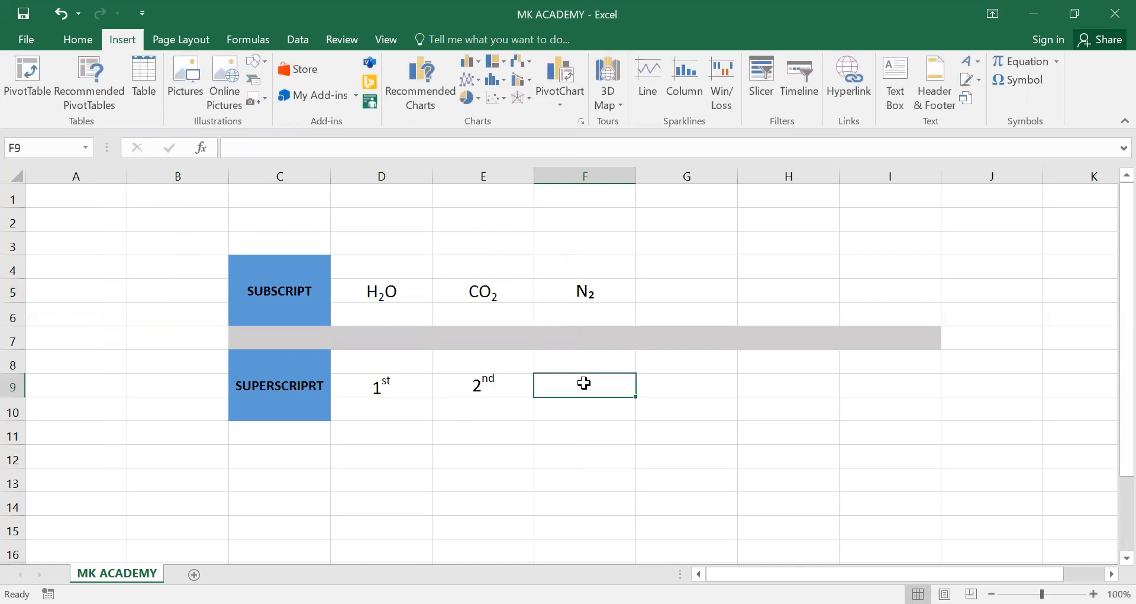